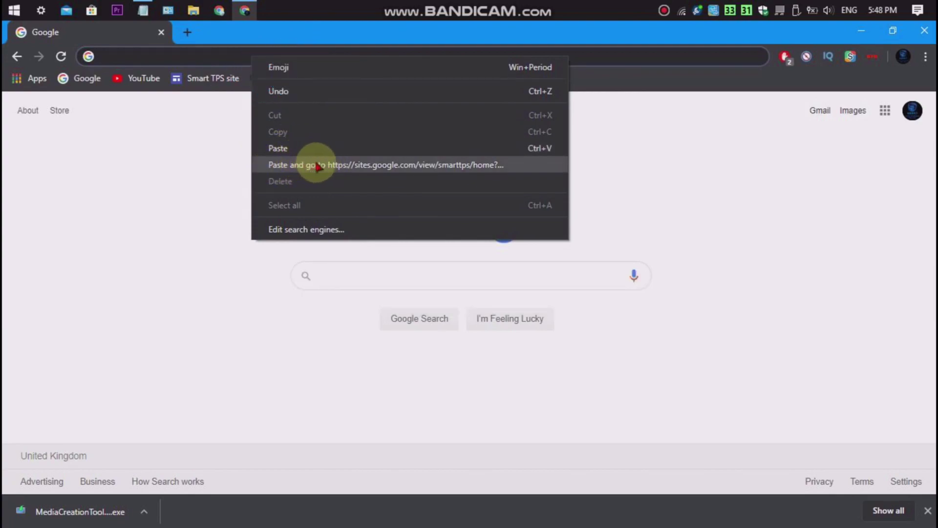
- On the Smart TPS site's download page, follow the bit.ly/3gZWbb1 link listed for making a bootable Windows 10 USB
click(318, 166)
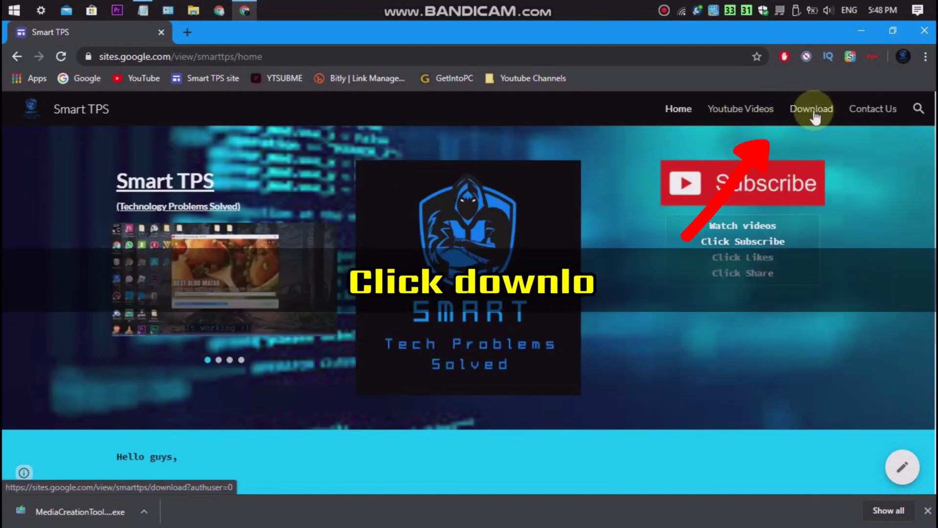
click(808, 116)
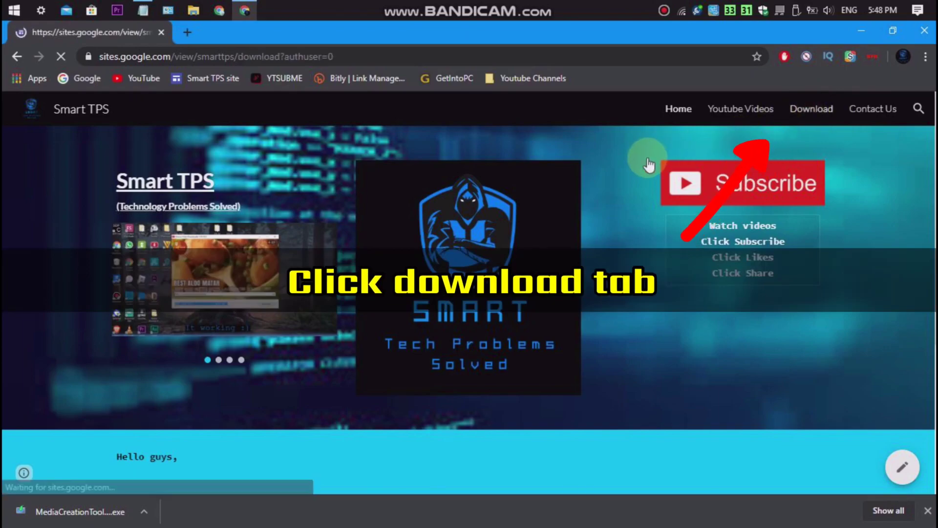
scroll(503, 195, down, 5)
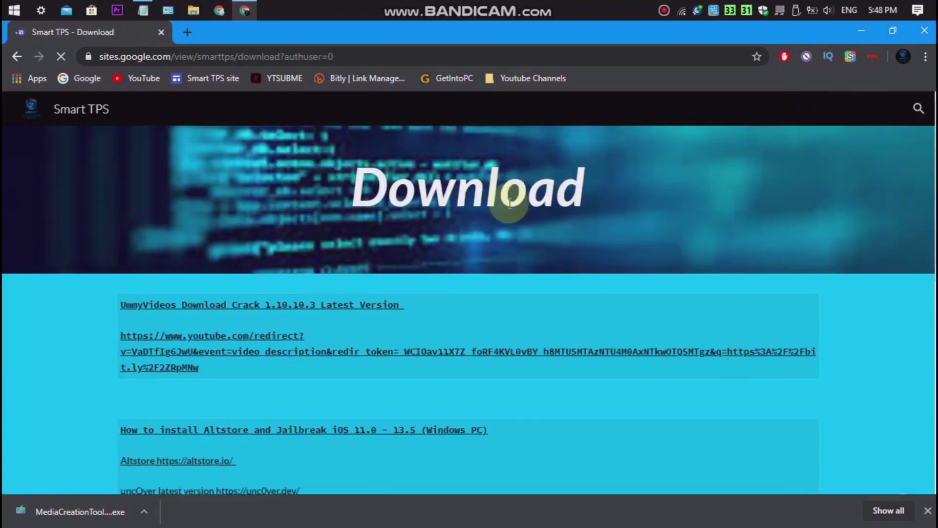
scroll(405, 278, down, 3)
scroll(465, 286, down, 3)
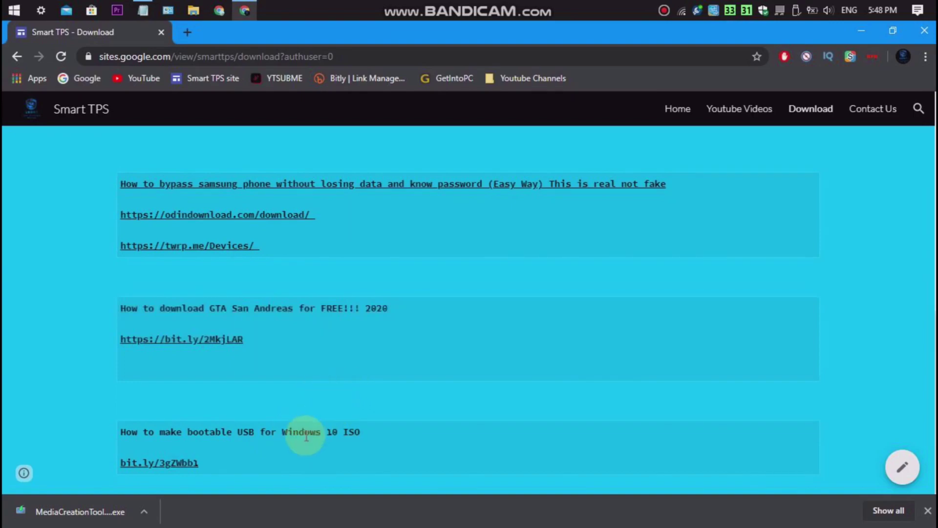
drag(370, 433, 119, 441)
click(267, 452)
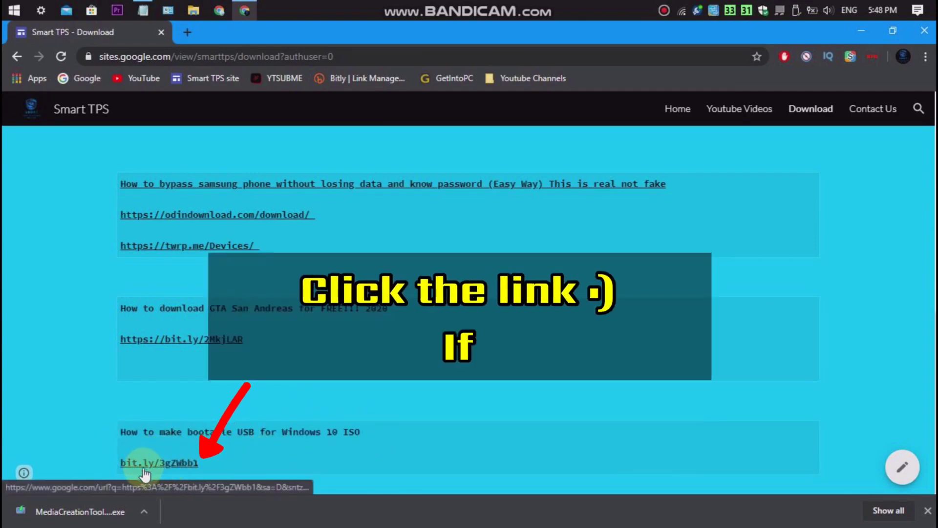
click(160, 464)
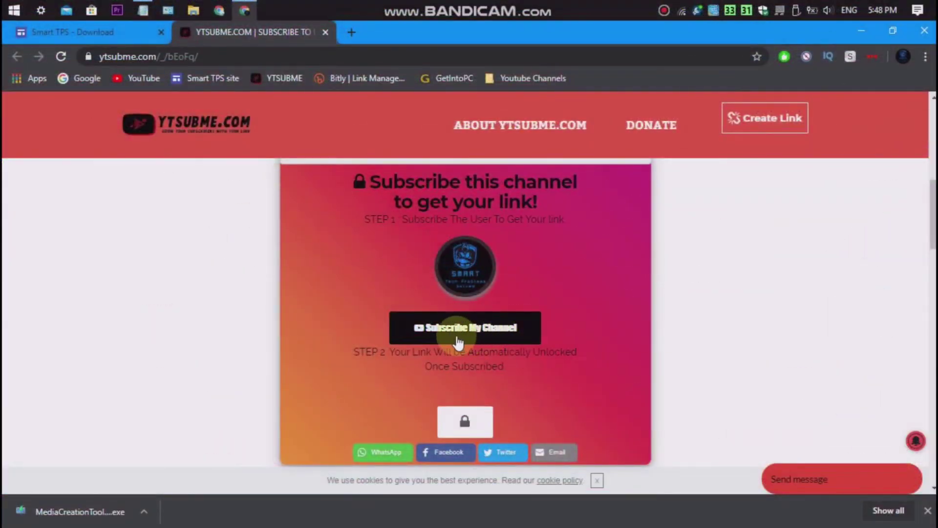
- Try to subscribe to the Smart TPS channel to unlock the link, and open the unlocked Microsoft Windows 10 download page
click(458, 341)
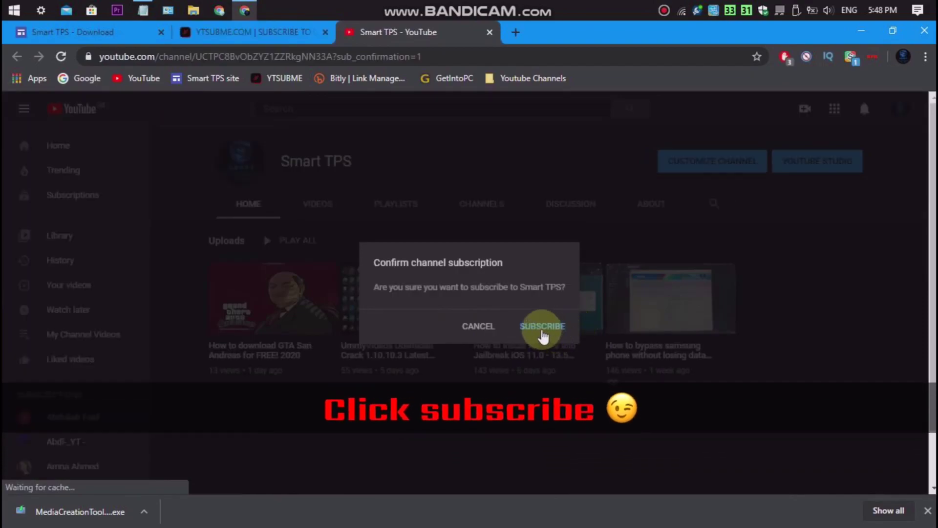
click(542, 326)
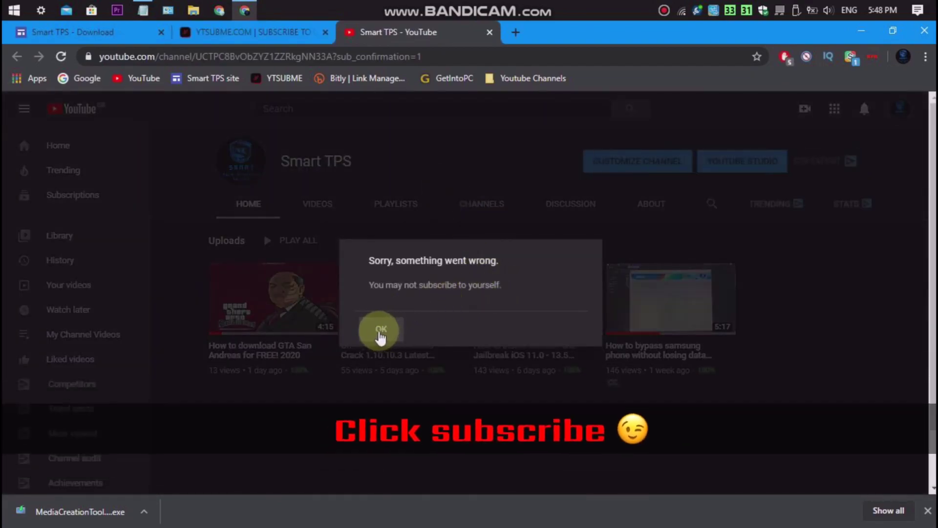
click(380, 334)
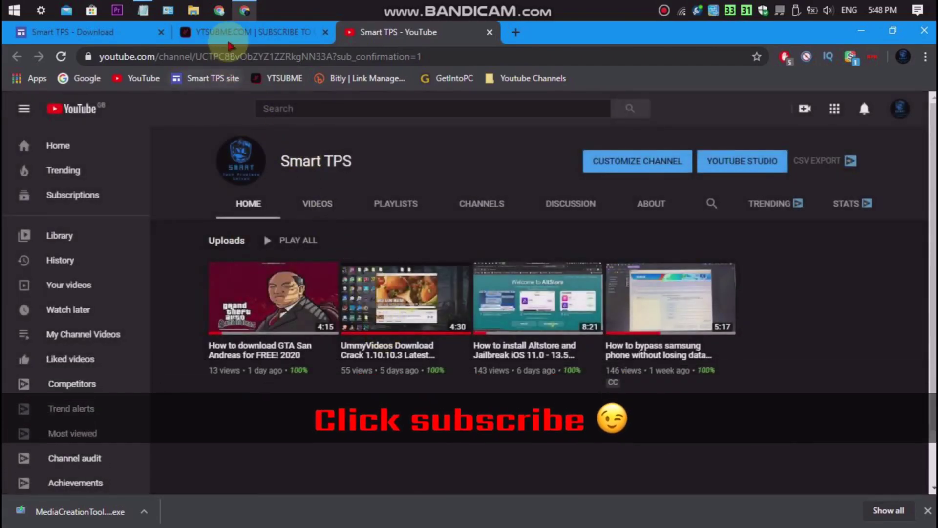
click(235, 32)
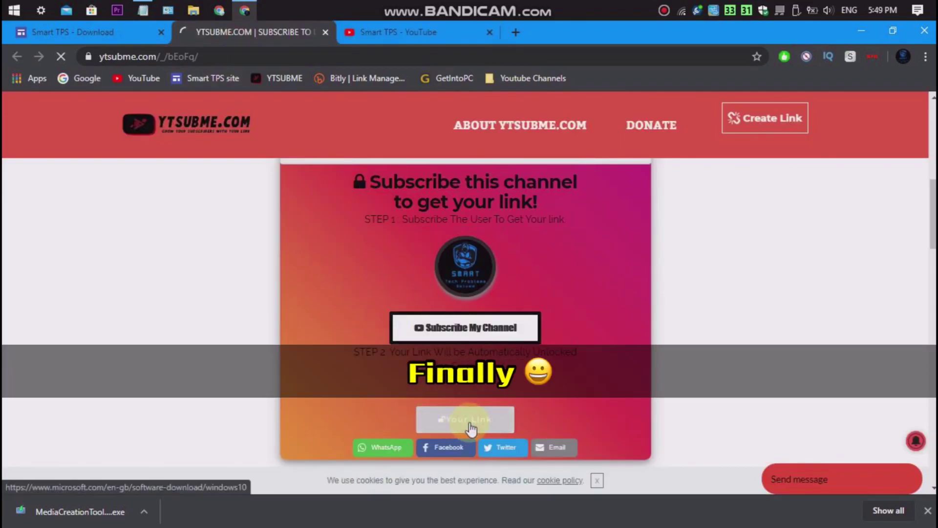
click(469, 424)
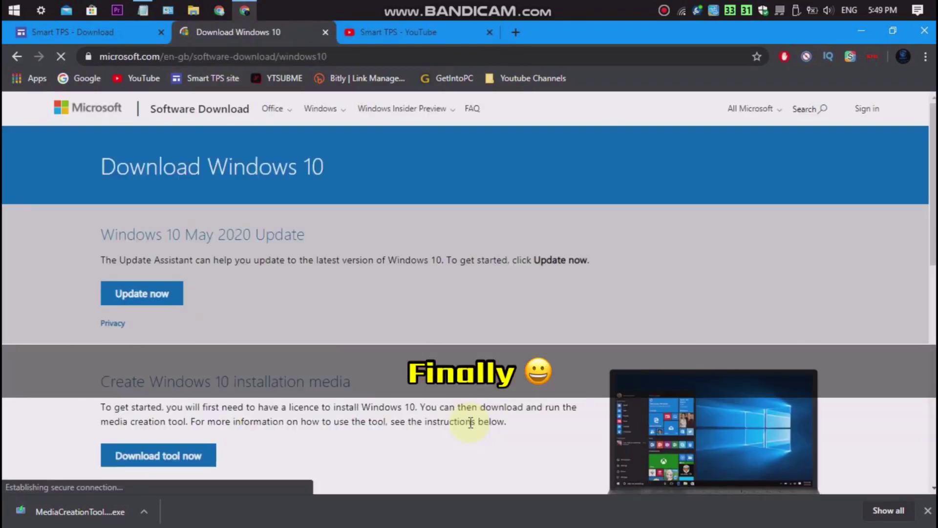
- Download the Windows 10 media creation tool and save it in the Downloads folder as MediaCreationTool2004 (1).exe
scroll(343, 367, down, 2)
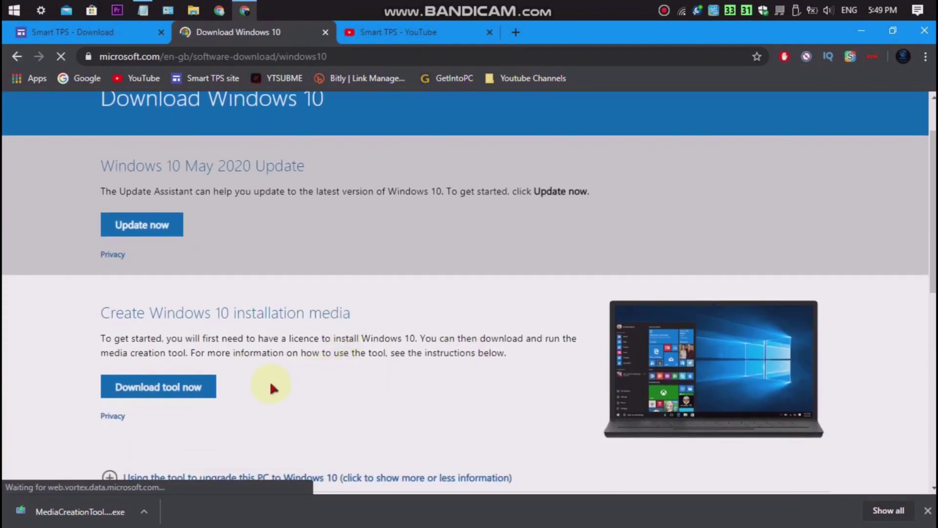
click(175, 397)
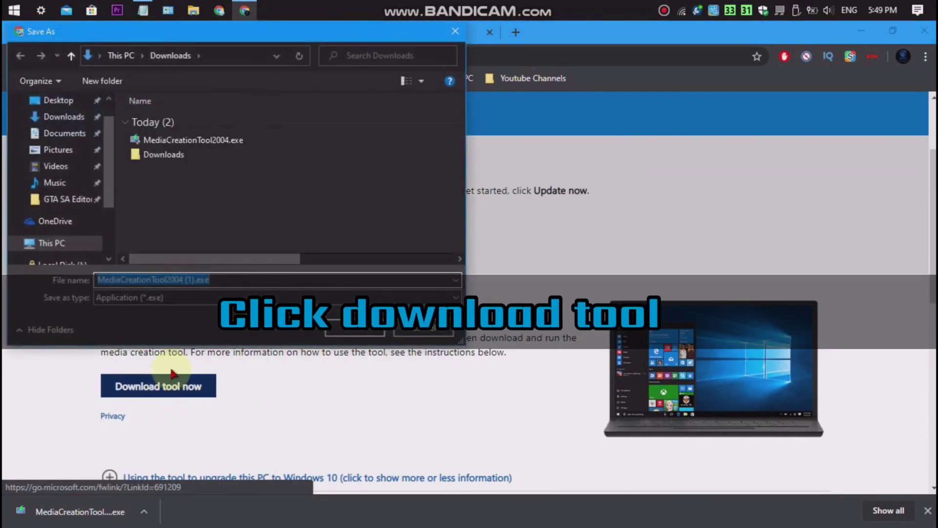
click(344, 332)
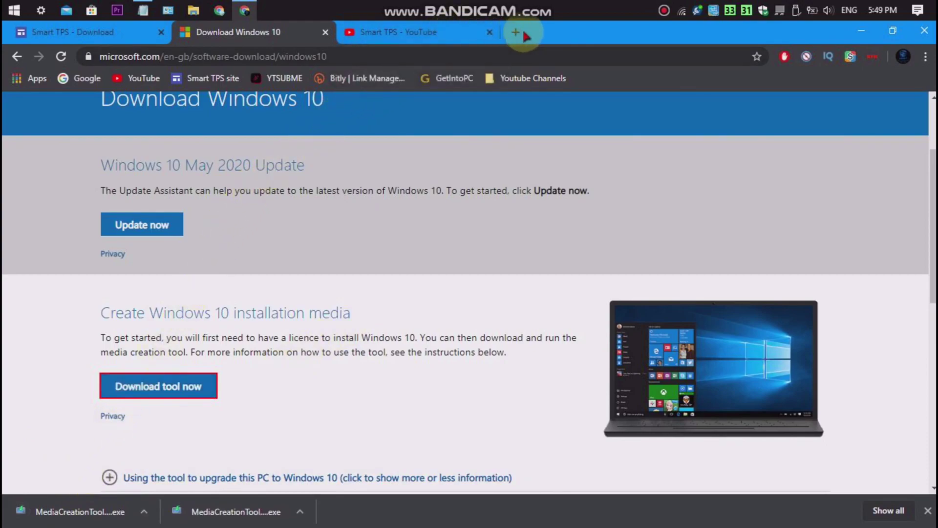
- Run MediaCreationTool2004 (1).exe from the Downloads folder in File Explorer and accept the license terms
click(869, 33)
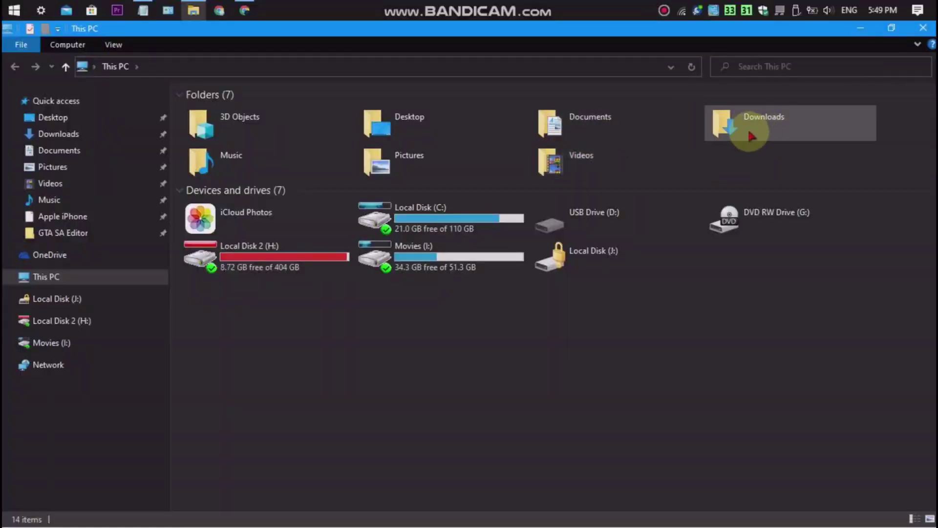
double_click(757, 131)
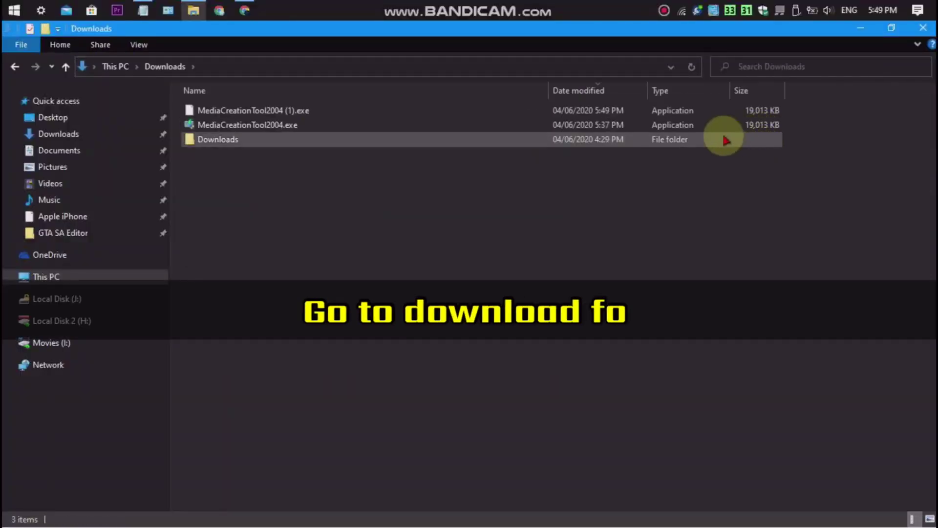
double_click(288, 111)
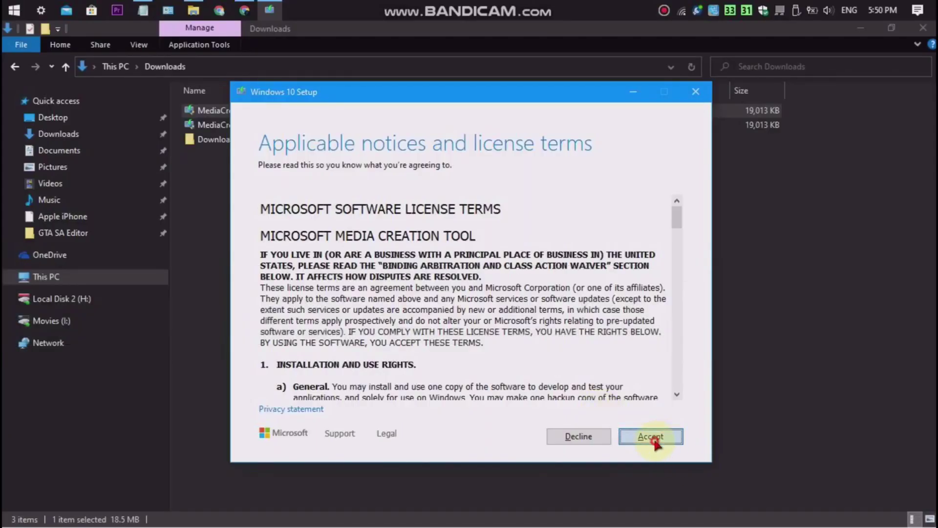
click(652, 437)
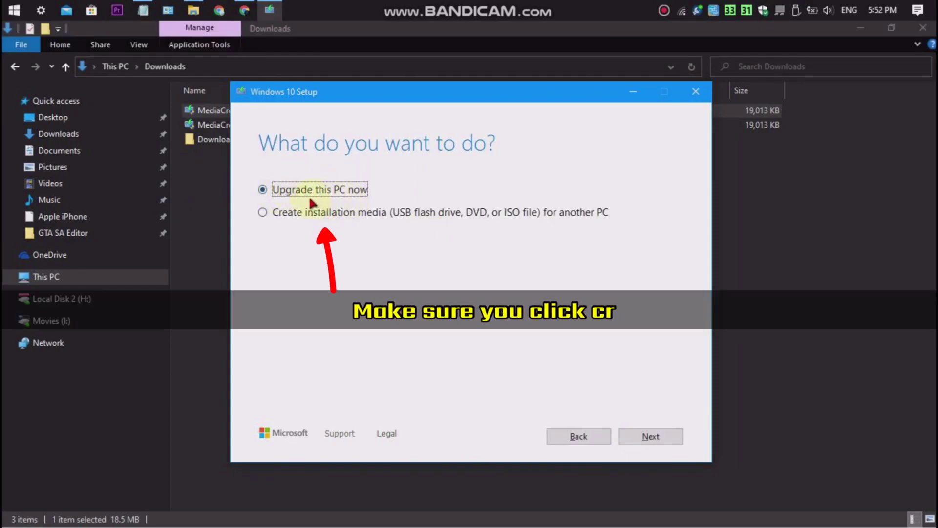
- Choose to create installation media for another PC, using the recommended language, edition and architecture options and a USB flash drive
click(314, 215)
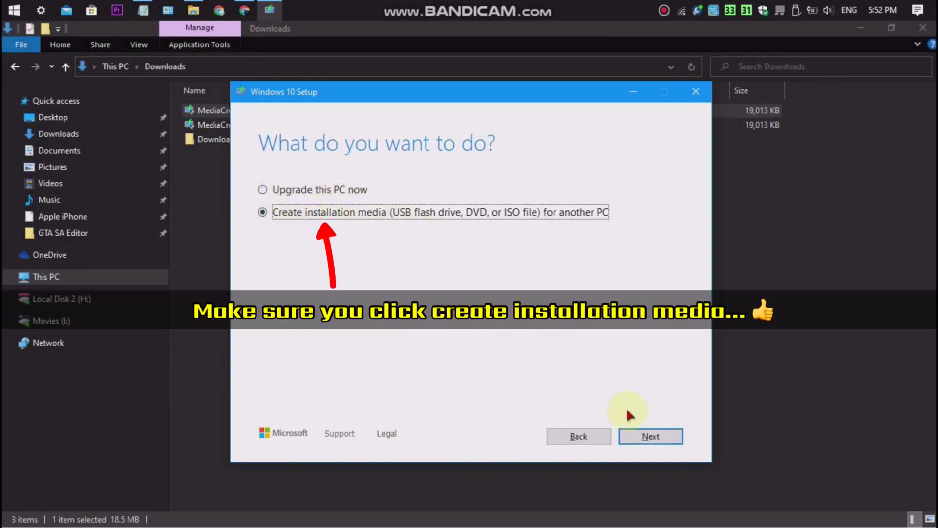
click(640, 436)
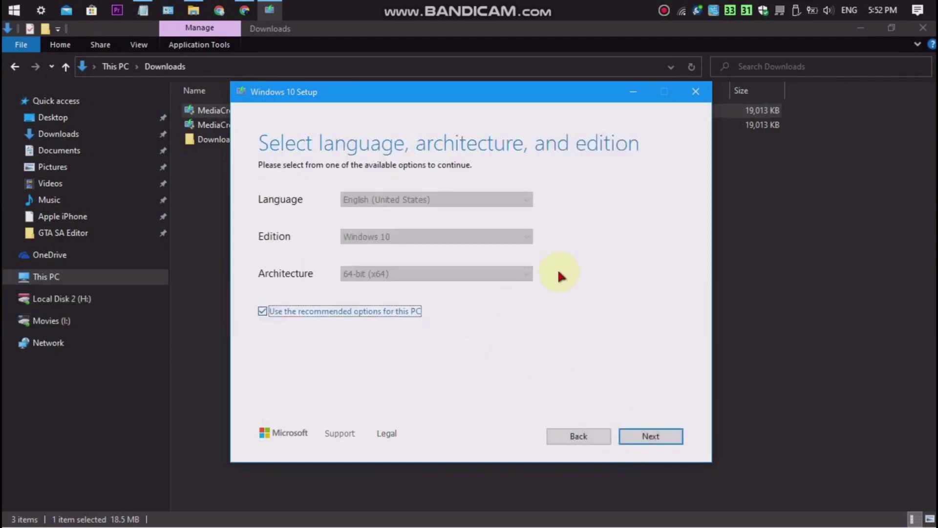
click(291, 312)
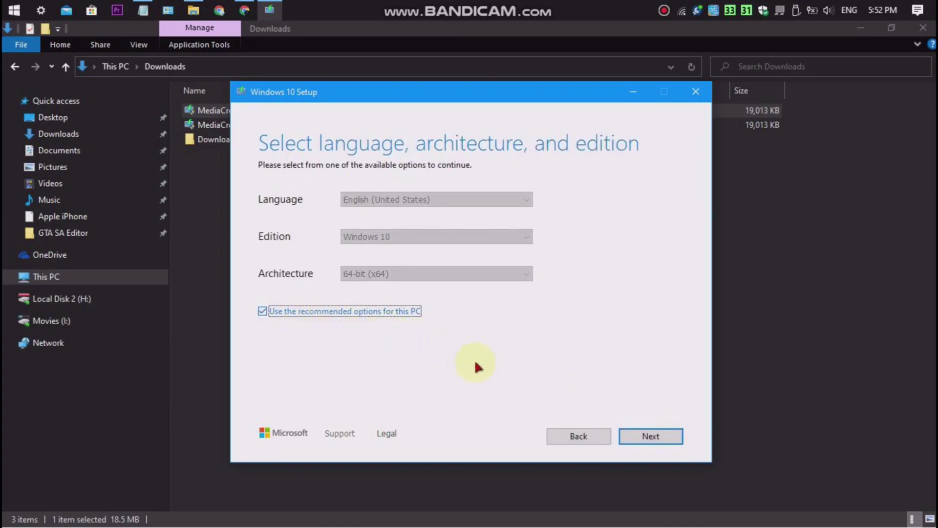
click(654, 436)
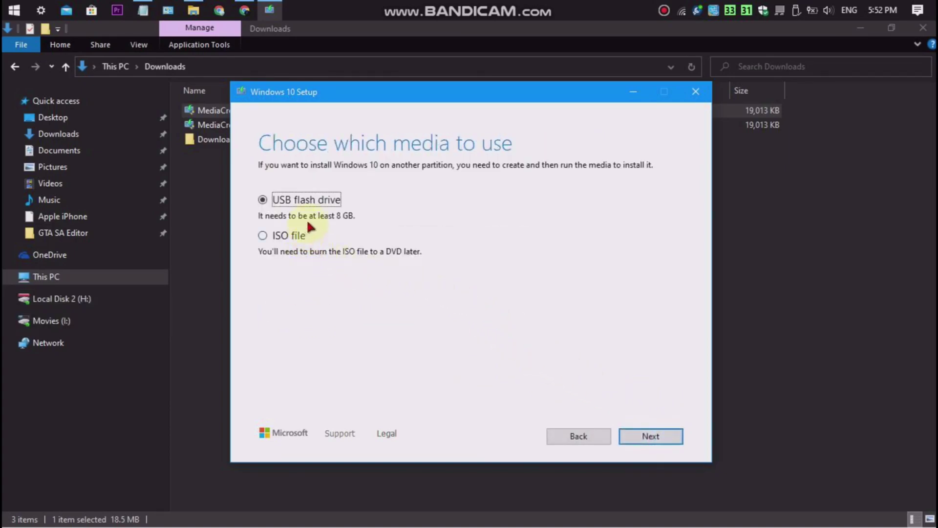
click(647, 435)
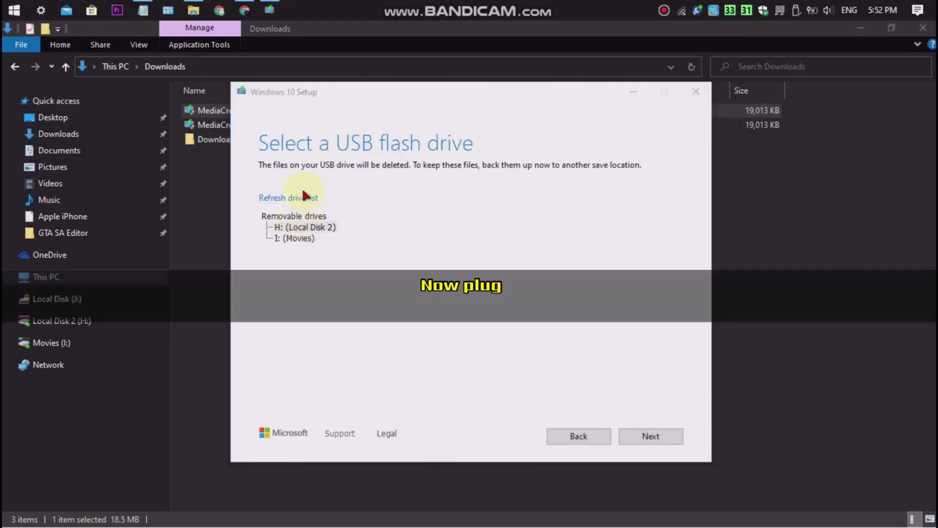
- Refresh the list of removable drives and continue with E: (New Volume) as the target USB drive
click(289, 198)
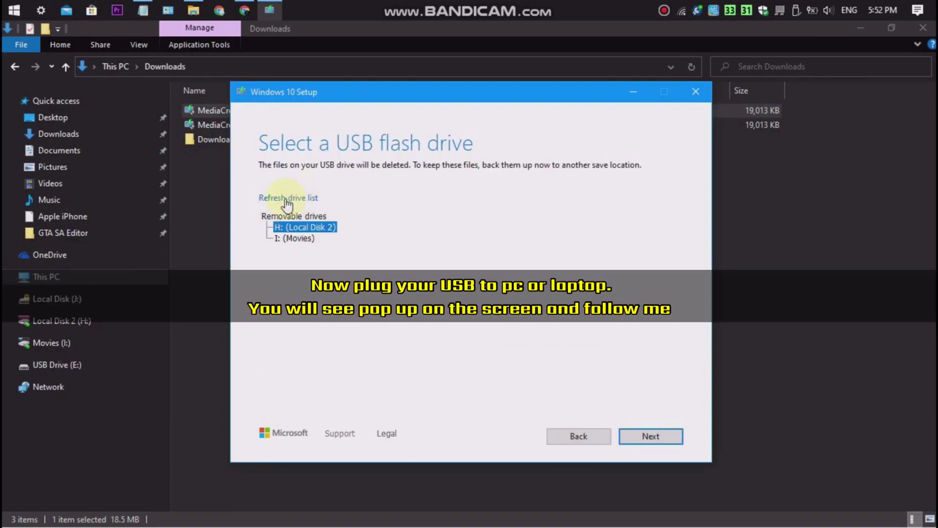
click(289, 198)
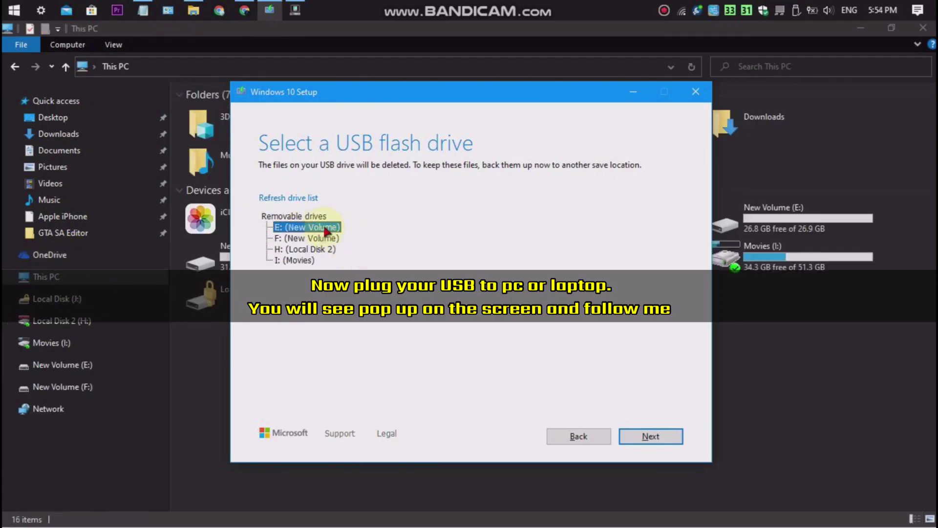
click(678, 437)
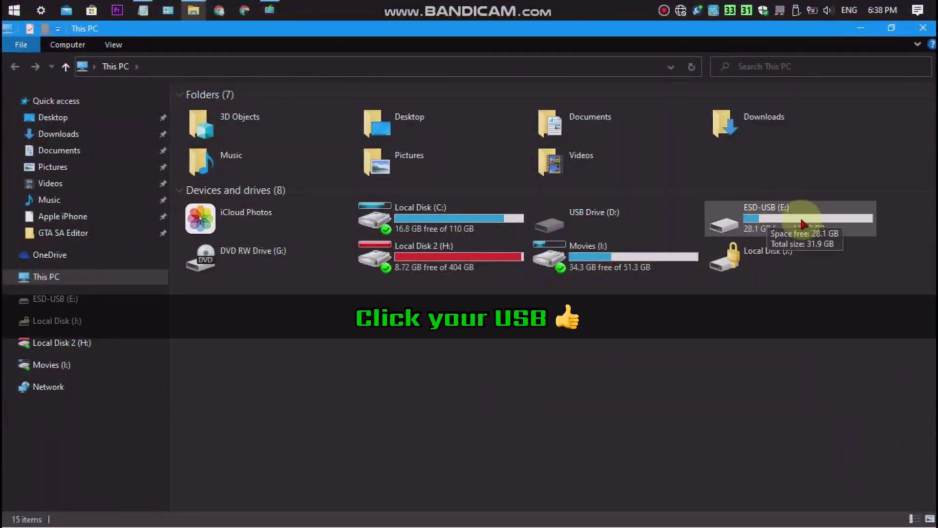
- Check the installation files on the ESD-USB (E:) drive in File Explorer and finish Windows 10 Setup
double_click(768, 213)
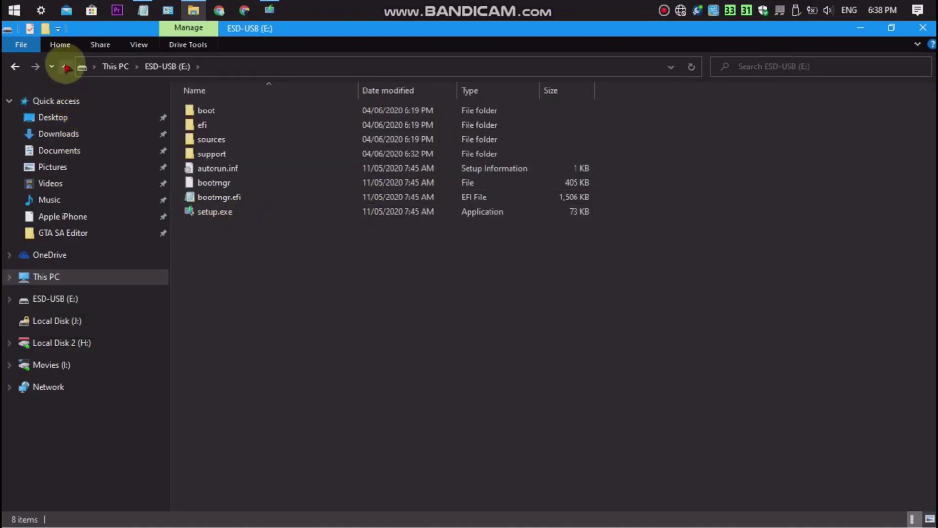
click(66, 66)
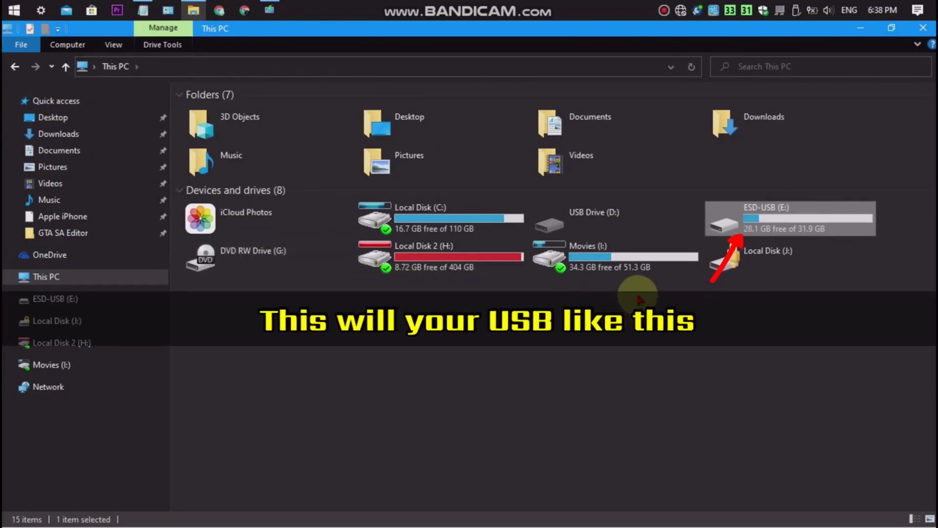
click(923, 28)
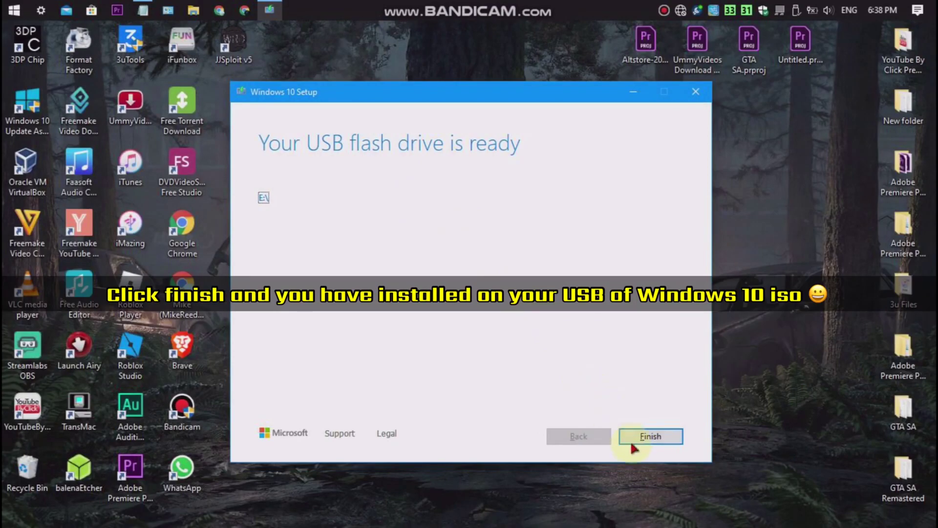
click(644, 436)
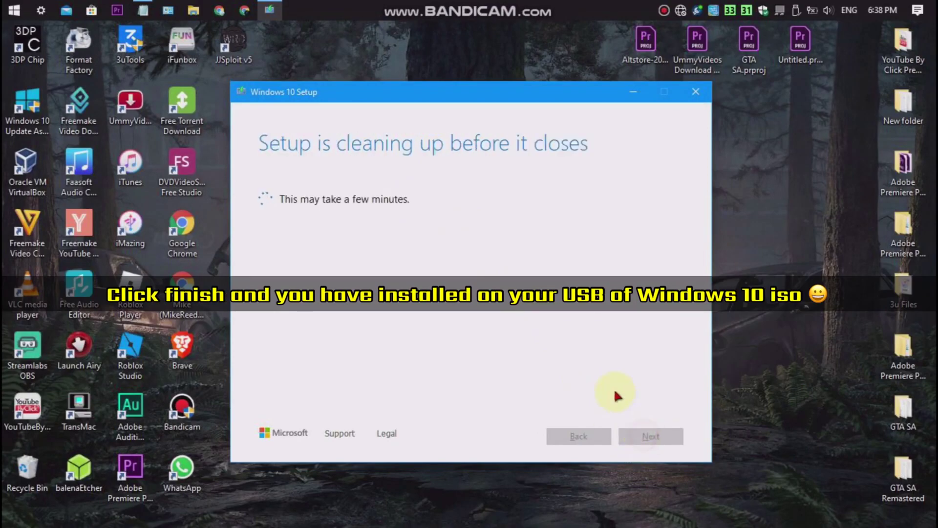